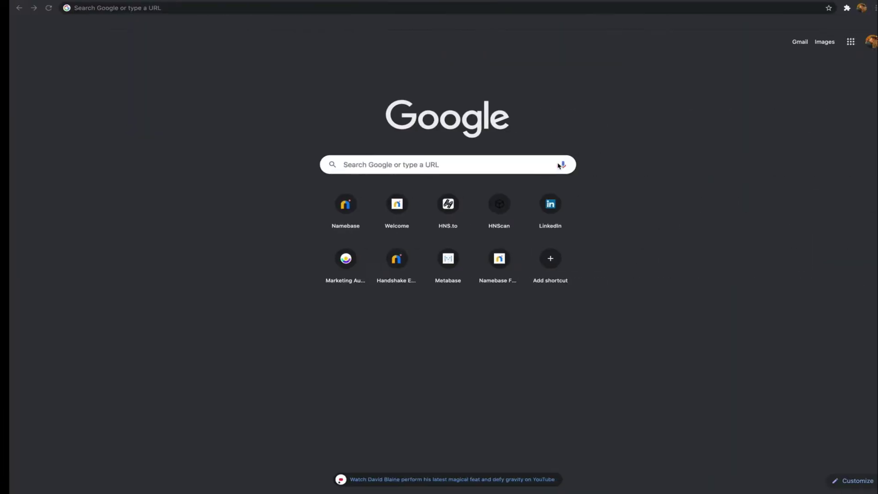
Step: Try opening linkedin.johnnywu in Chrome; it lands on an AT&T error page with Linkedin search results
left_click(557, 164)
type("linke")
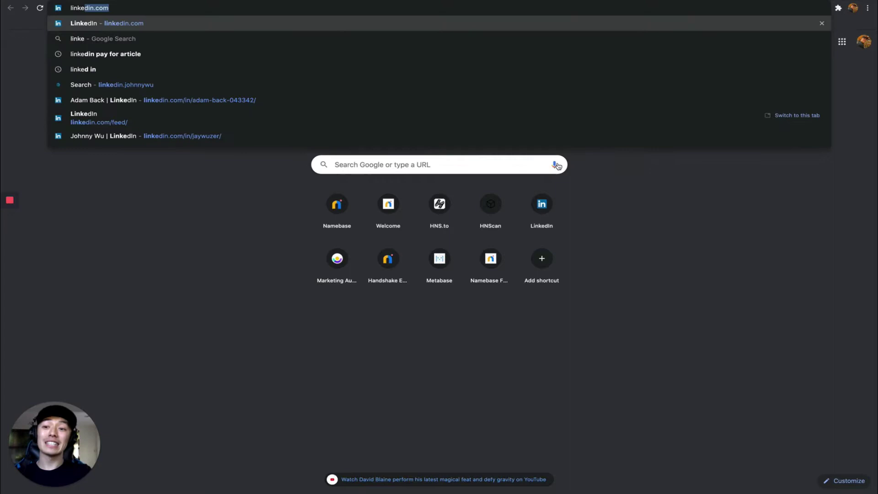
type("din.johnnywu")
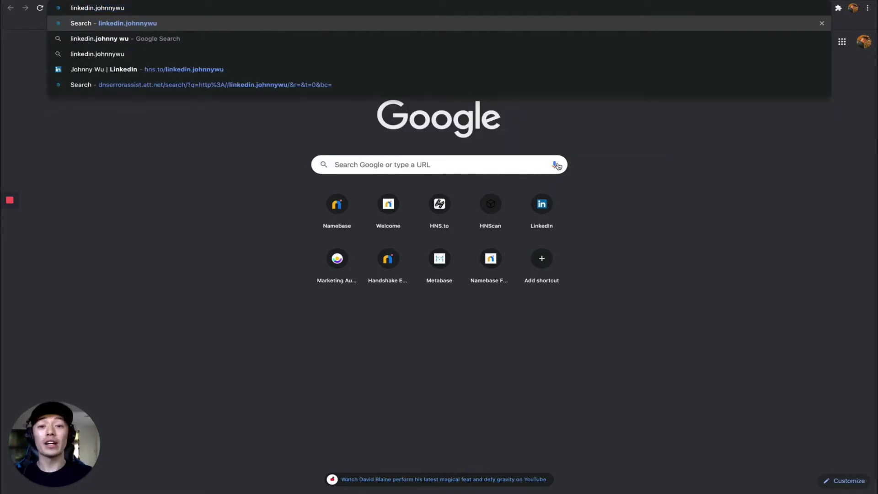
key("Return")
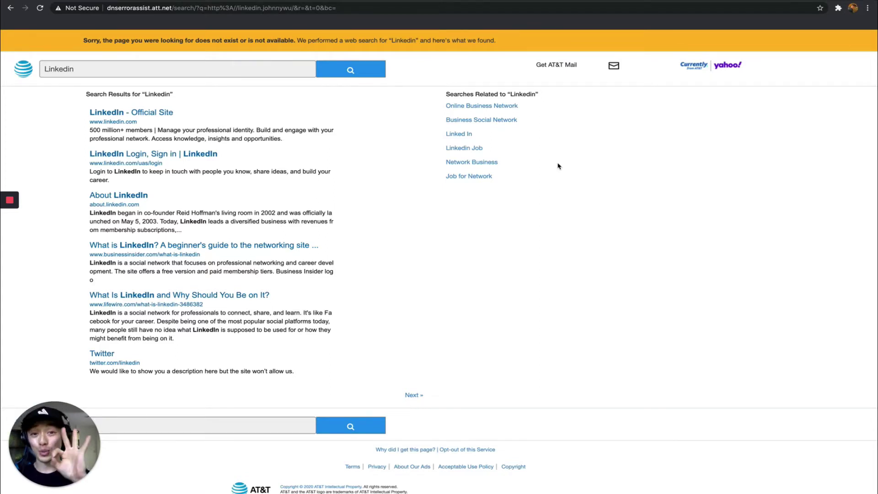
Step: Open hns.to and look up linkedin.johnnywu, which redirects to the LinkedIn profile
key("super+l")
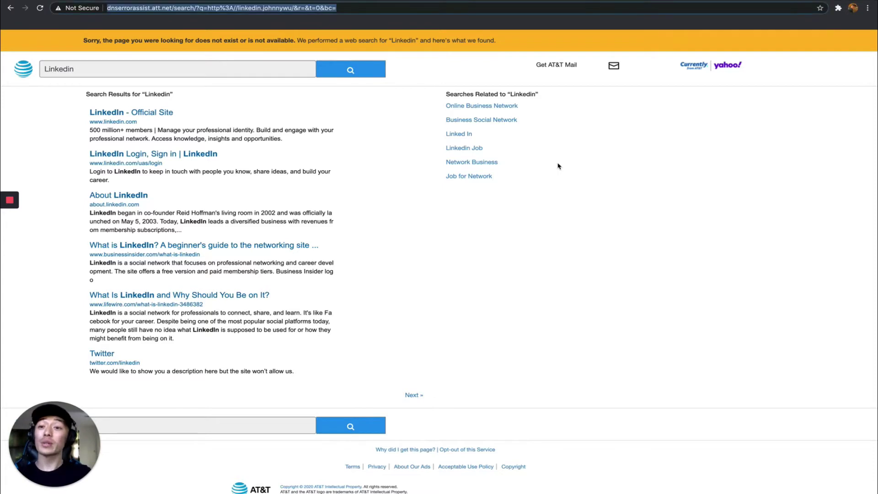
type("hns.to")
key("Return")
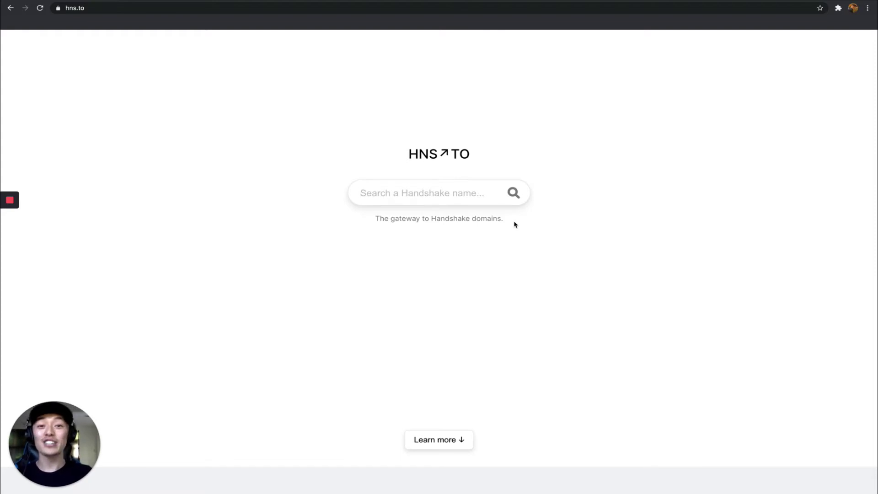
type("linkedin.johnny")
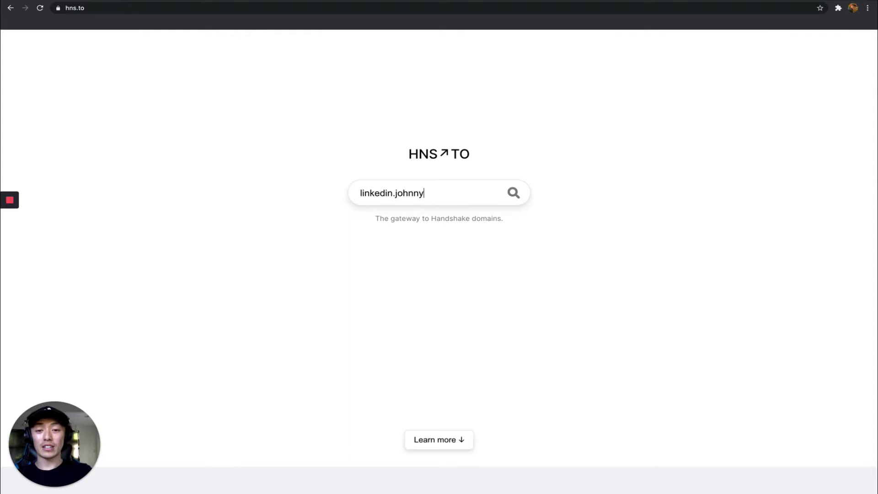
type("wu")
key("Return")
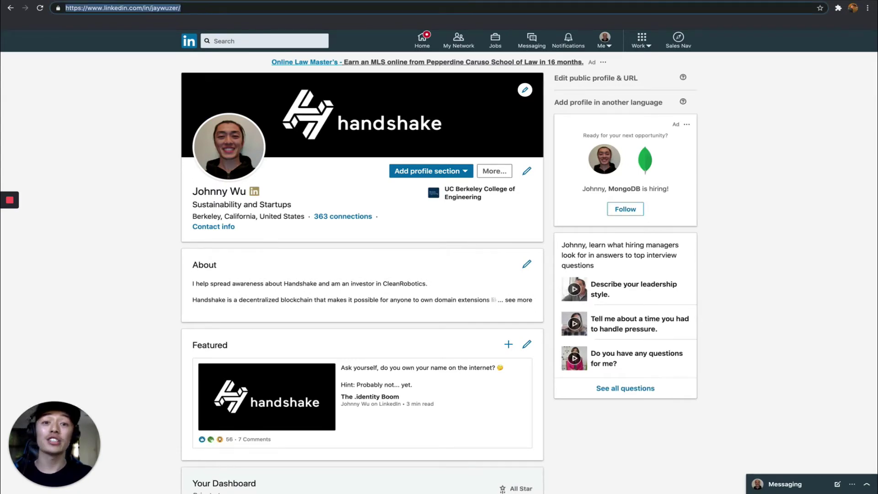
Step: Visit hns.to/home.johnnywu, then swap in the handshake emoji domain through the same gateway
type("hns.to")
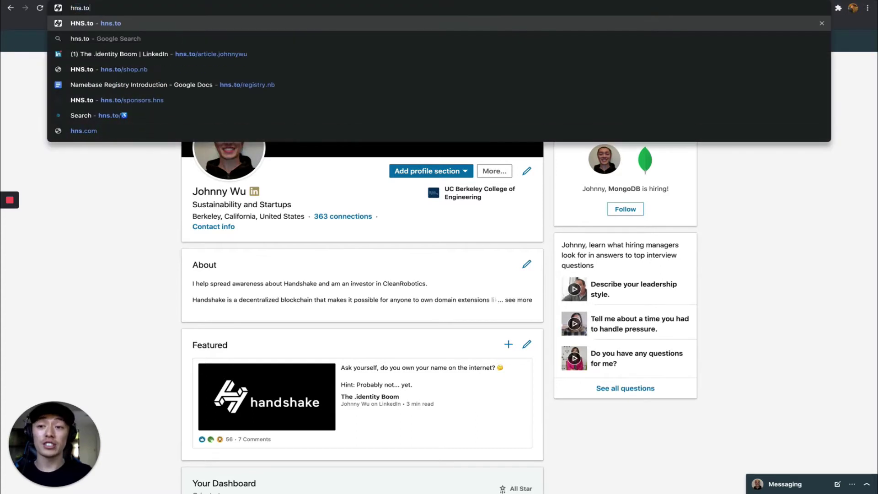
type("/")
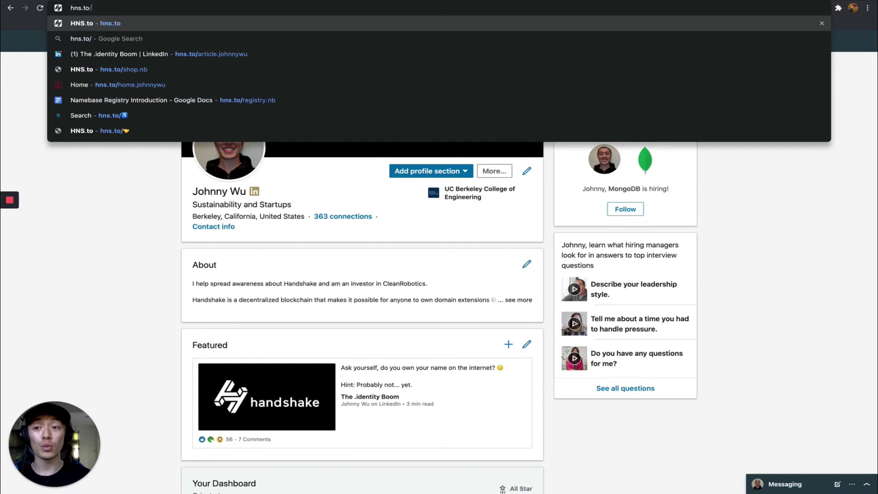
type("home.j")
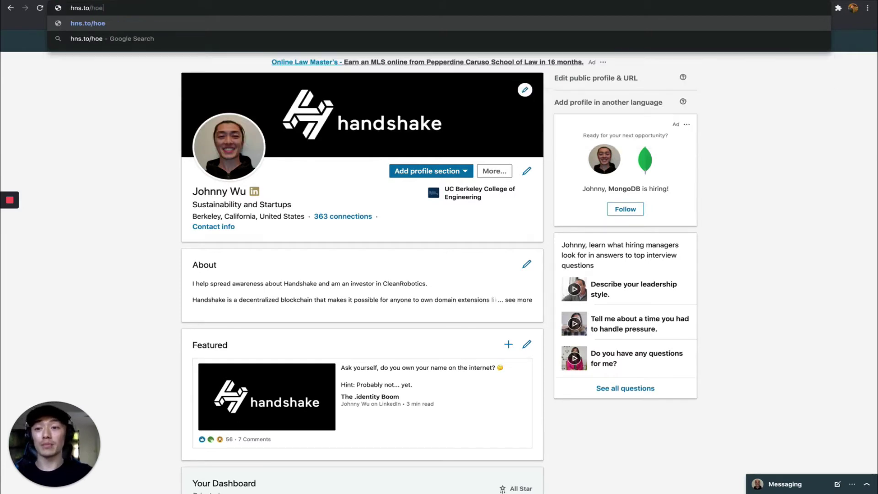
type("ohnnywu")
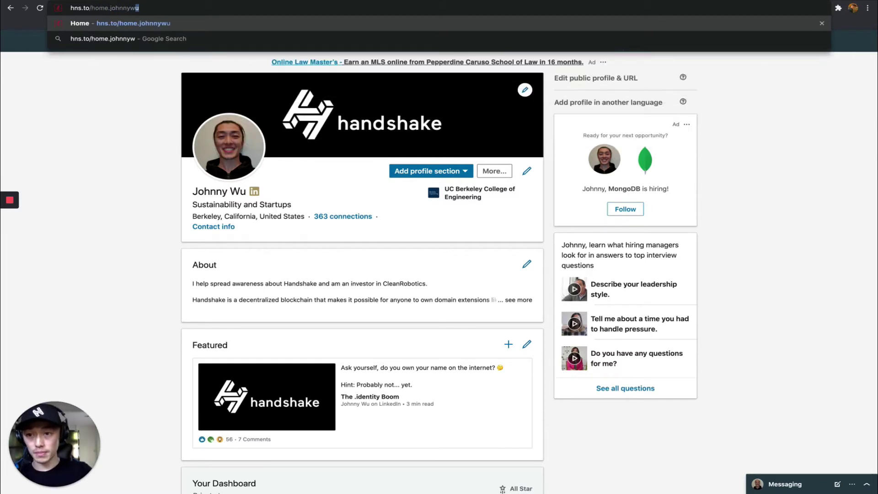
key("Return")
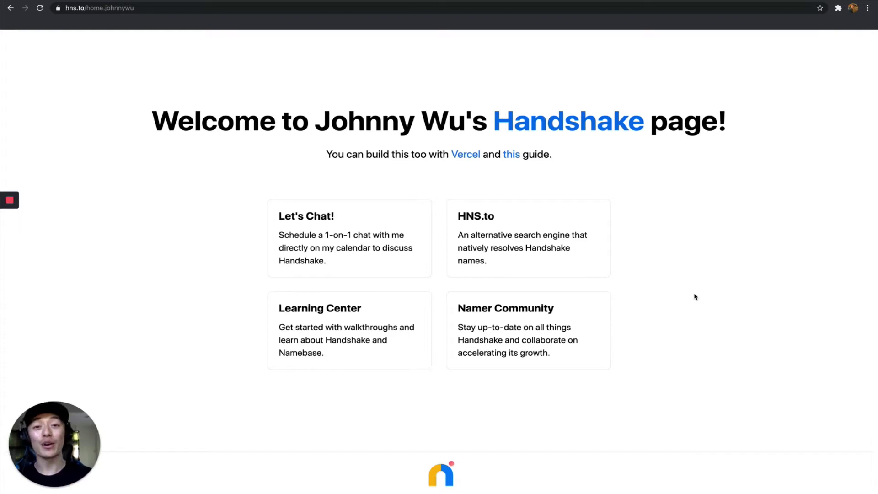
left_click_drag(87, 8, 150, 9)
type("🤝")
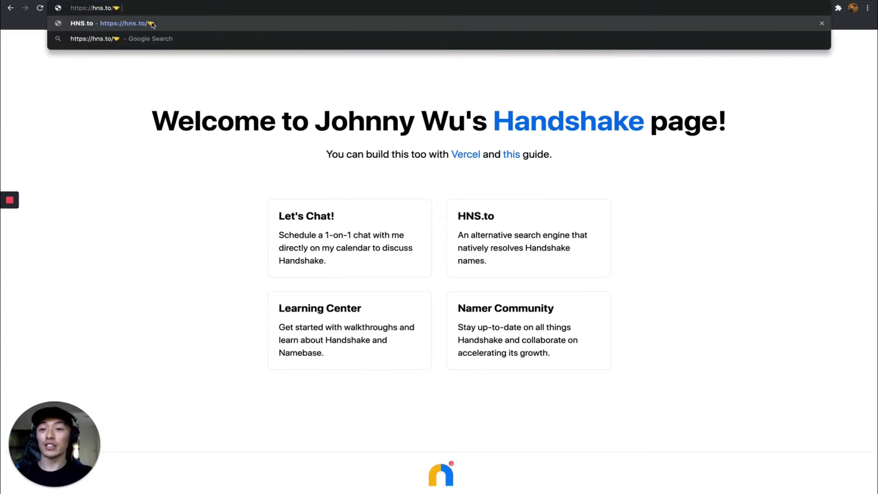
key("Return")
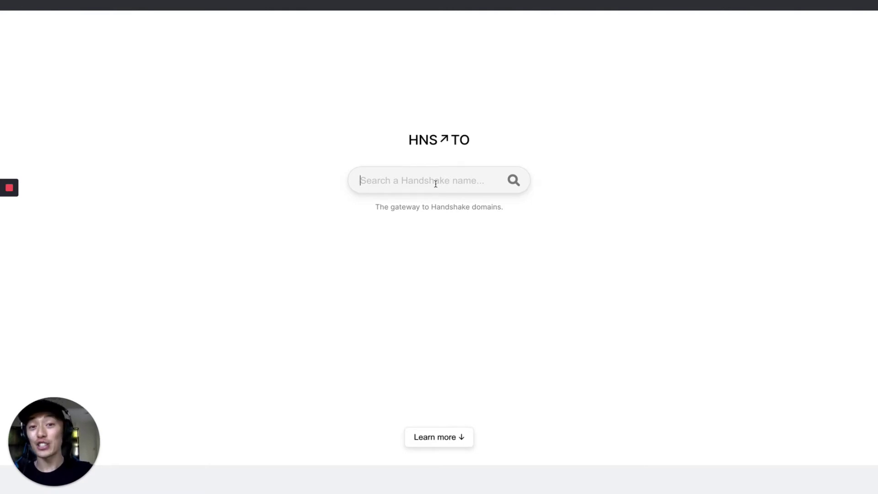
Step: Search 'linkframe' and install the LinkFrame extension from the Chrome Web Store, dismissing the notice
type("linkframe")
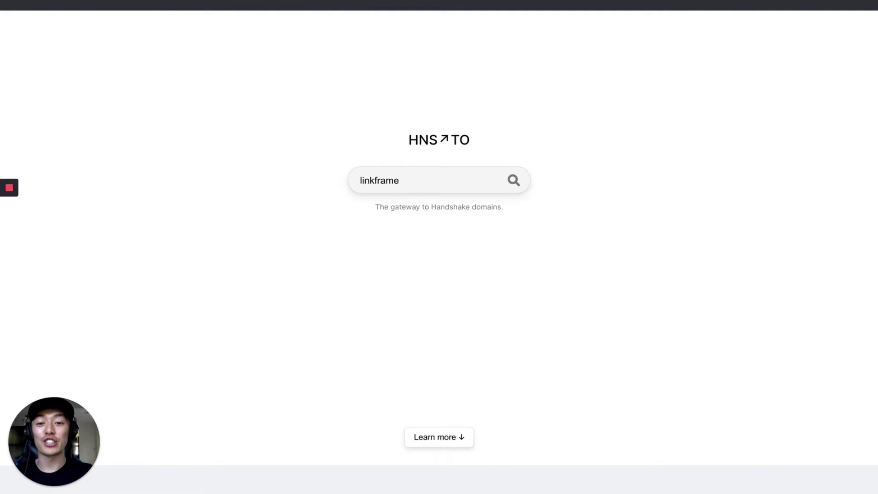
key("Return")
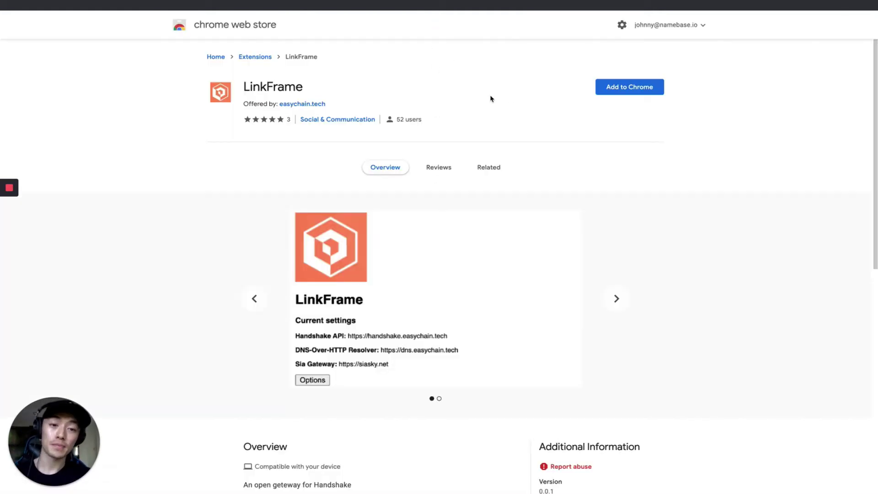
left_click(608, 87)
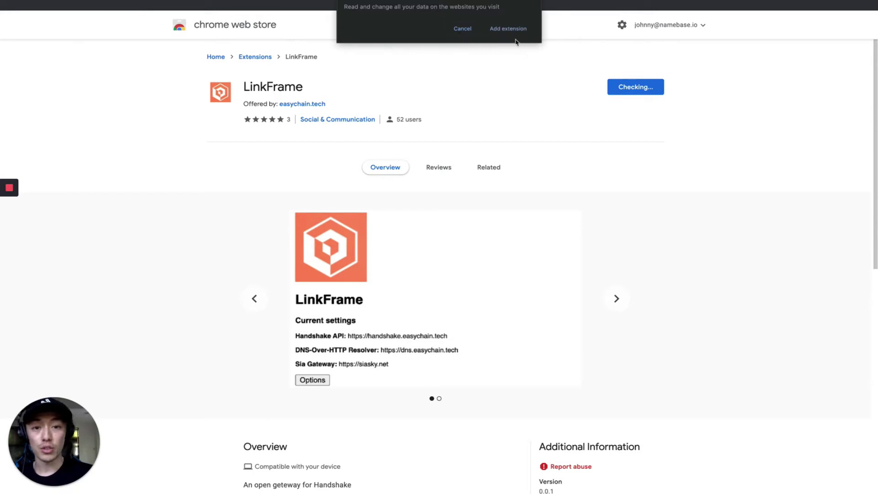
left_click(511, 31)
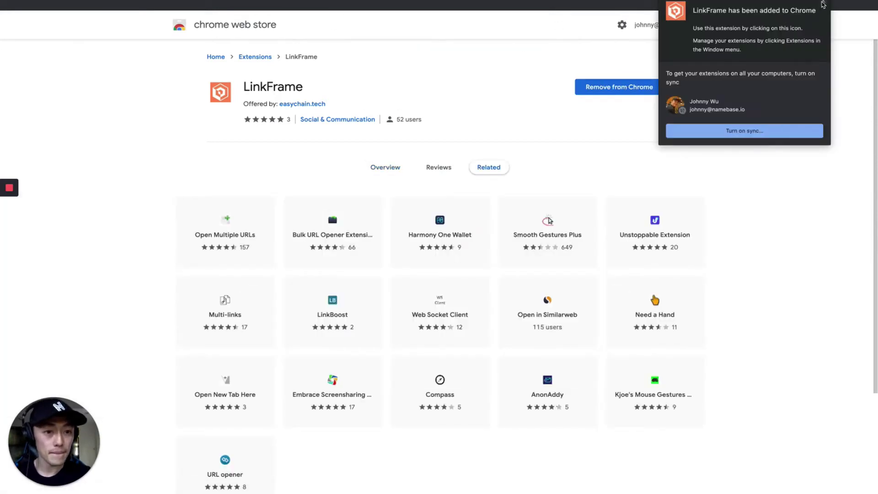
left_click(823, 4)
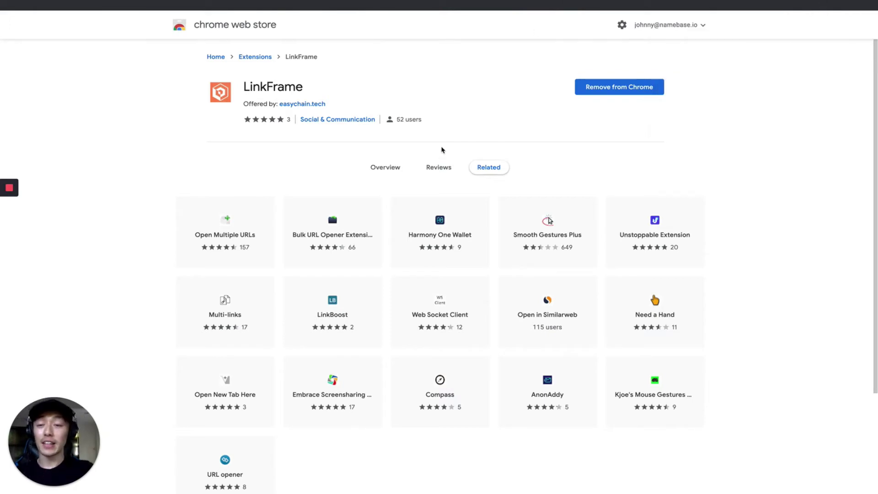
key("super+l")
type("linkedin.johnny")
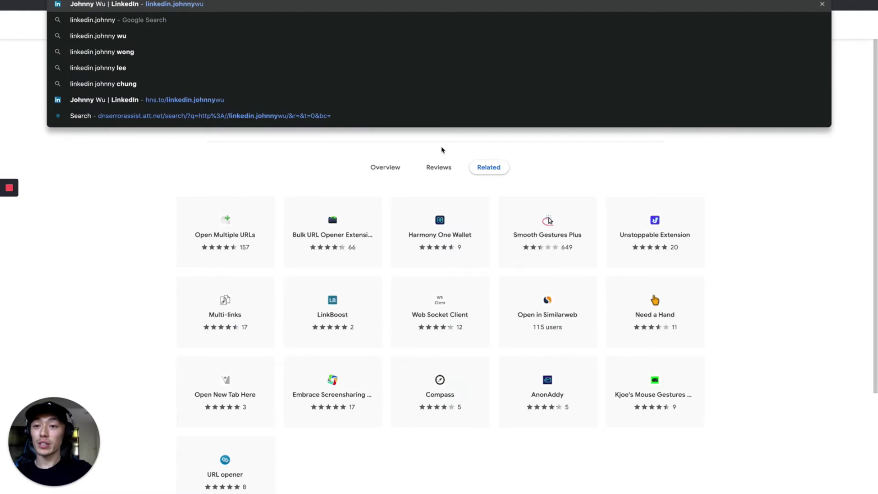
type(" wu")
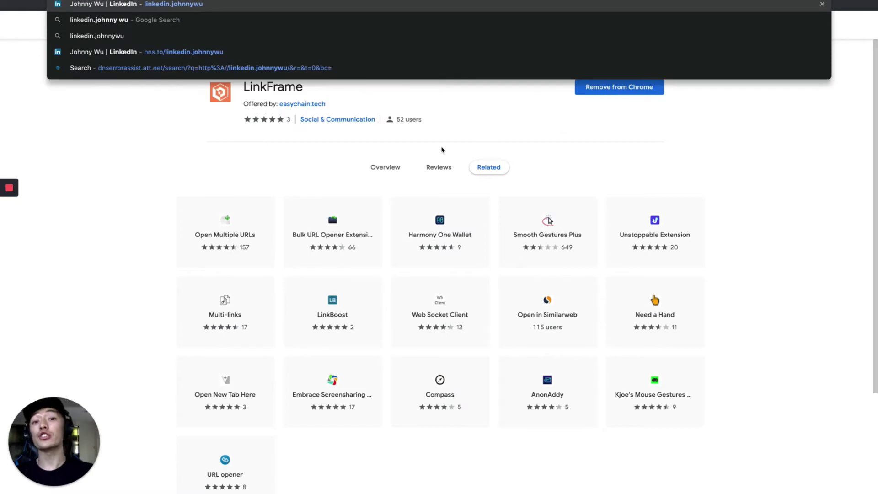
type("/")
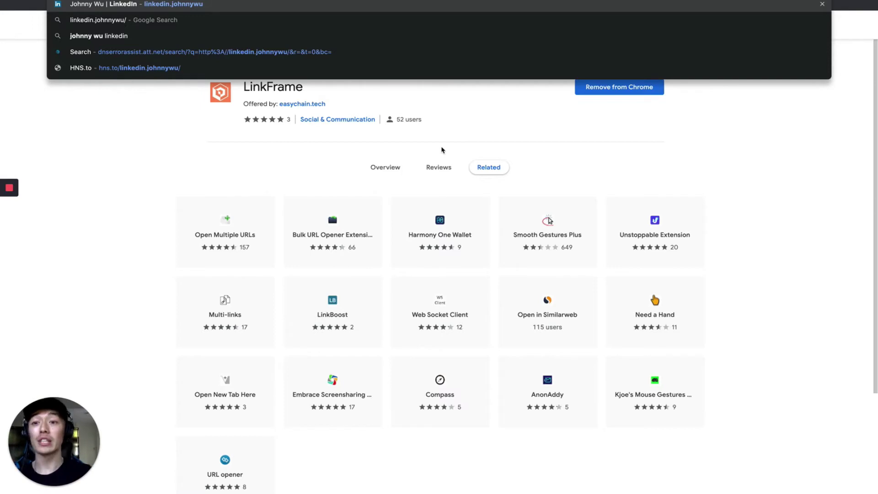
key("Return")
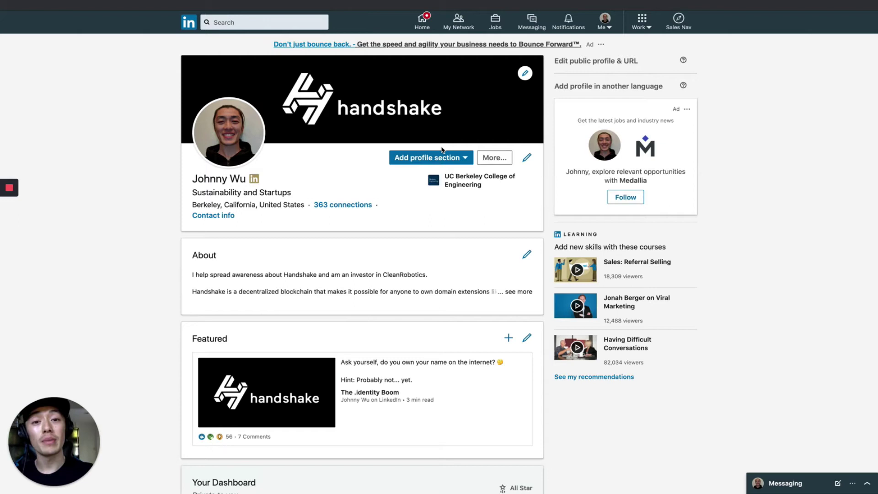
Step: Paste the handshake emoji domain xn--5p9h/ to show the 'Hello, Handshake World!' page
key("super+l")
type("xn--5p9h")
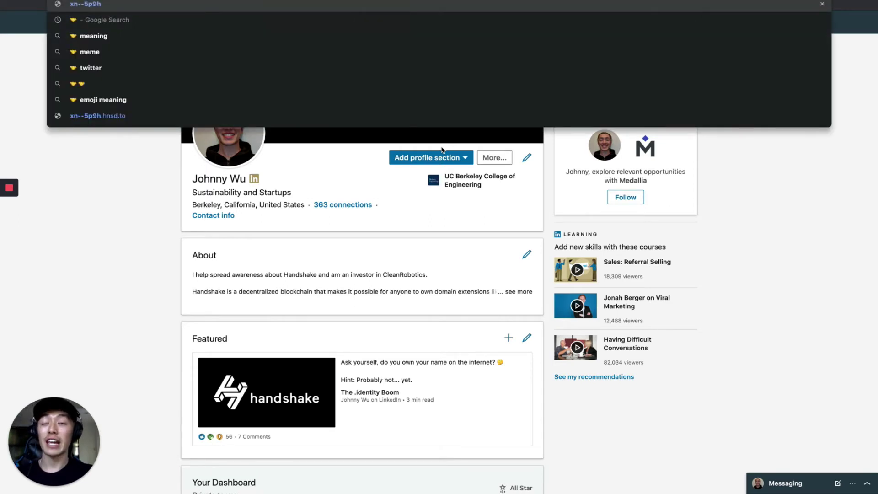
type("/")
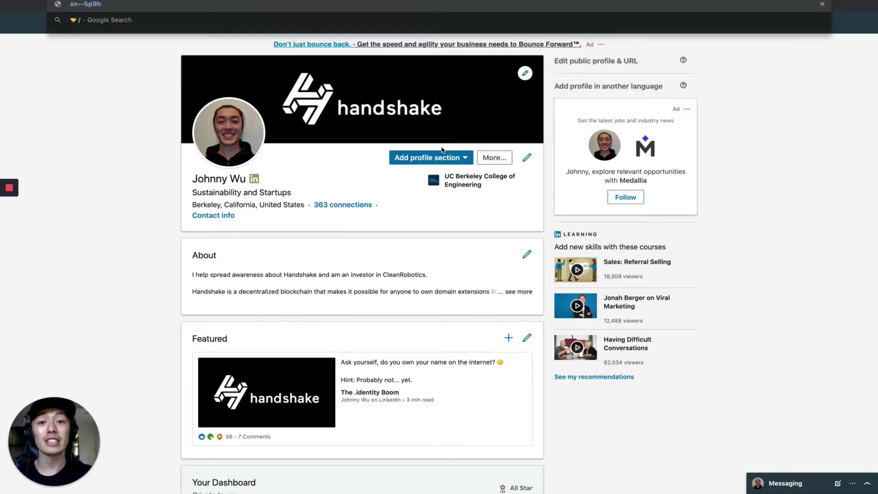
key("Return")
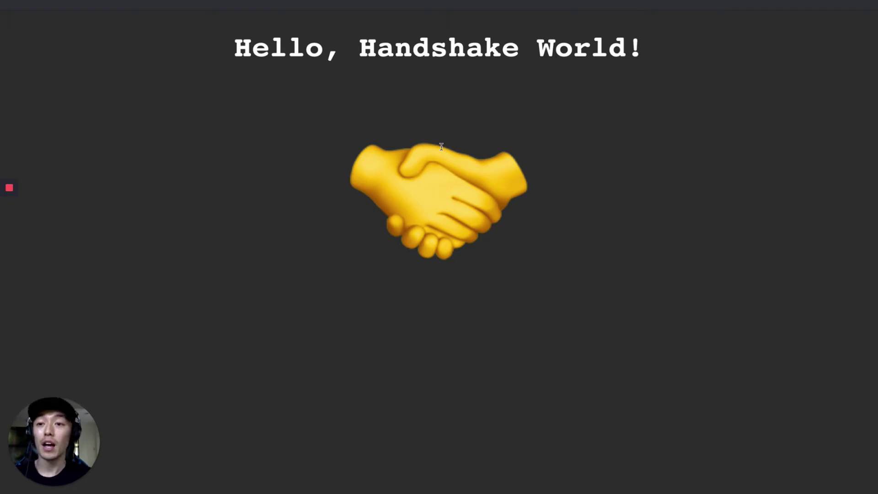
Step: Open resolvr.info and scroll through its Handshake Public DNS details
key("super+l")
type("re")
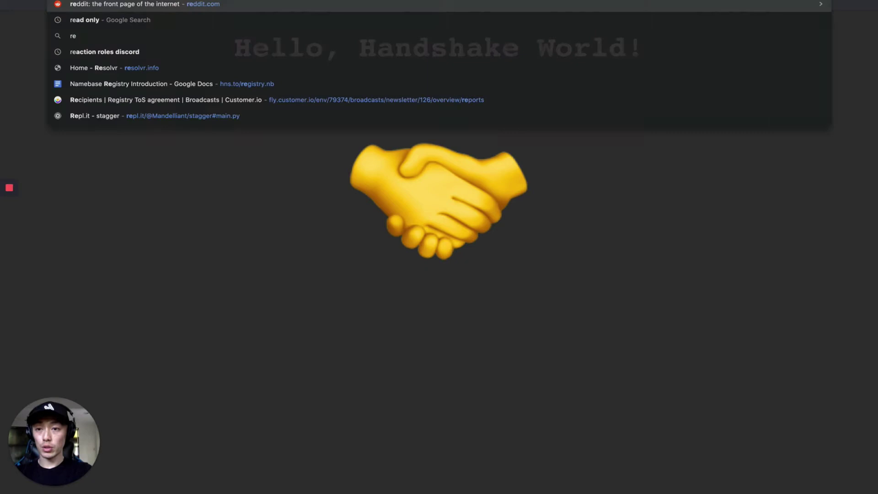
type("solvr")
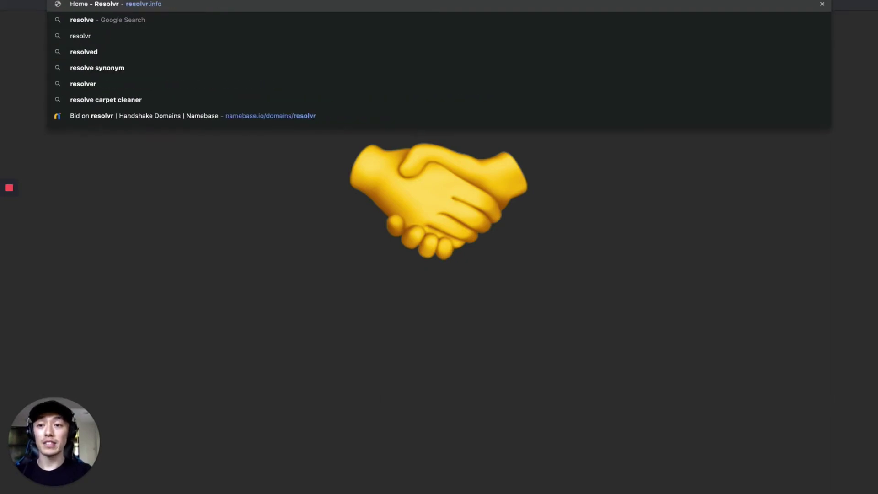
type(".info")
key("Return")
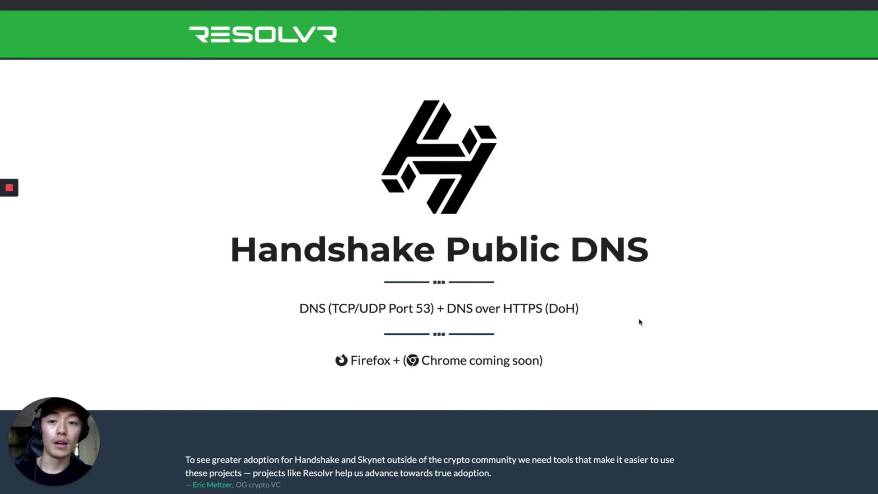
scroll(639, 321, "down", 10)
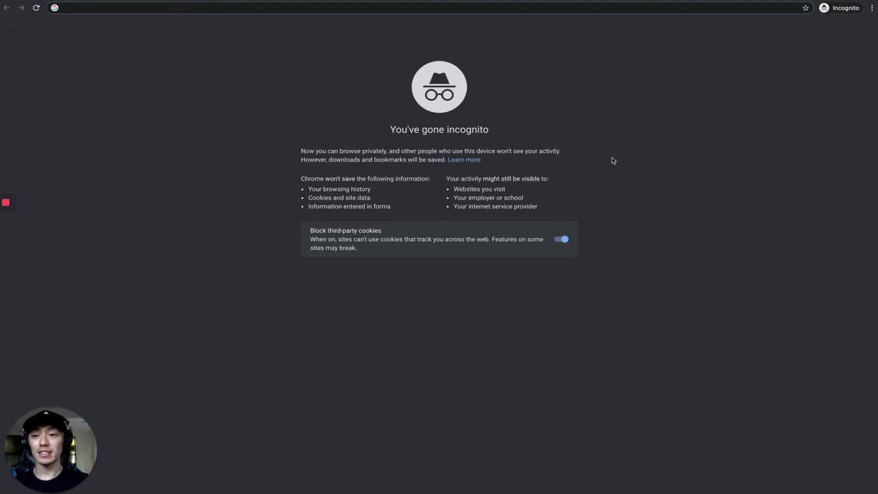
Step: Try linkedin.johnnywu/ in the Incognito window, getting the AT&T page-not-found search
type("linkedin.johnn")
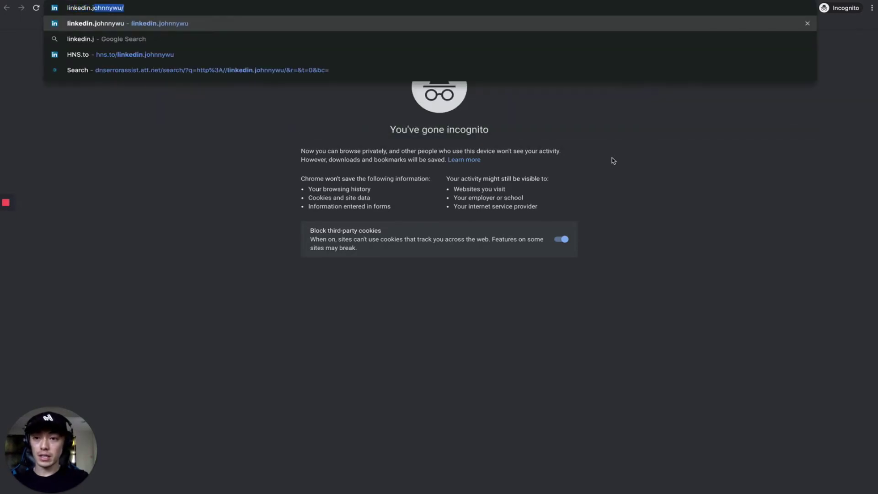
type("ywu/")
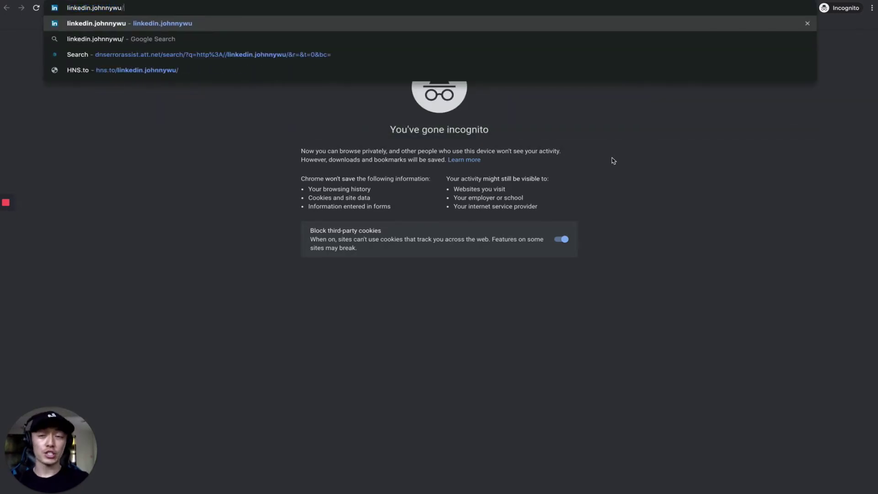
key("Return")
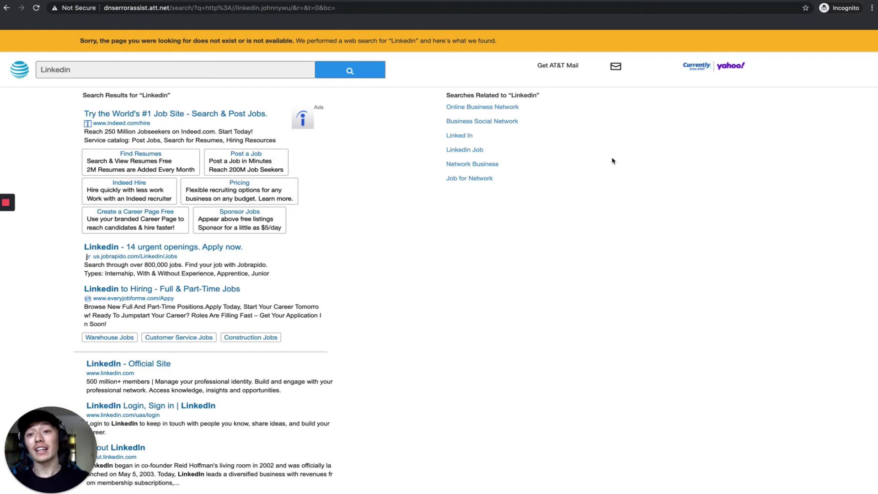
Step: Start a free NextDNS trial at nextdns.io and scroll to the macOS IPv4 servers 45.90.28.13 and 45.90.30.13
key("super+l")
type("nextdns")
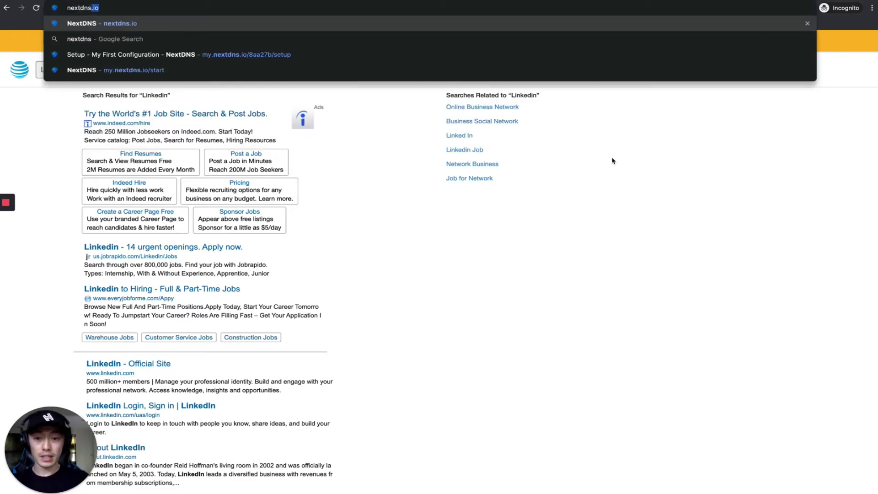
type(".io")
key("Return")
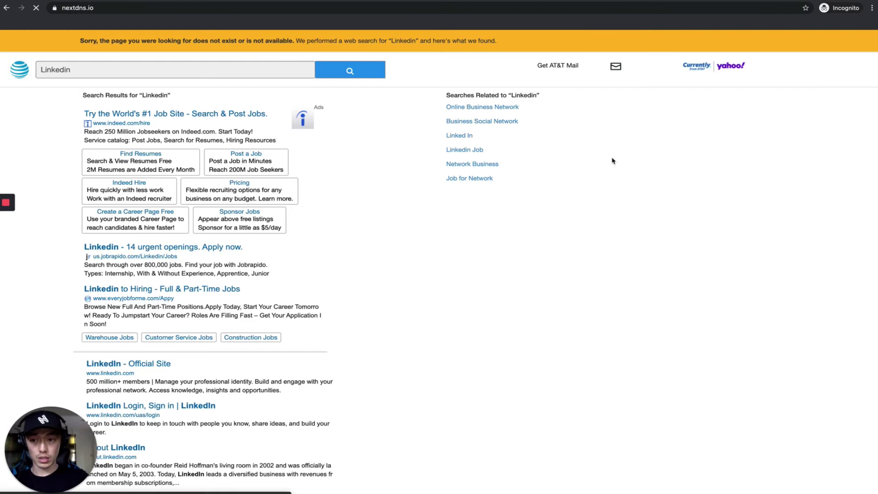
left_click(452, 313)
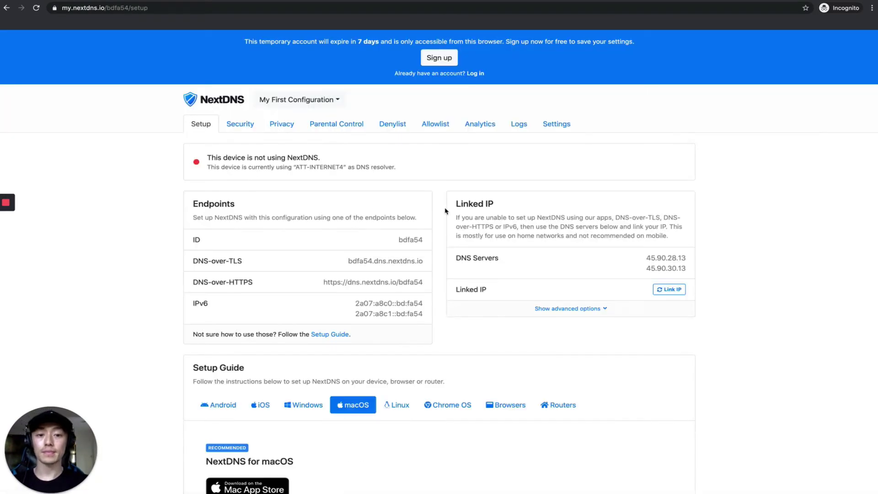
scroll(446, 212, "down", 4)
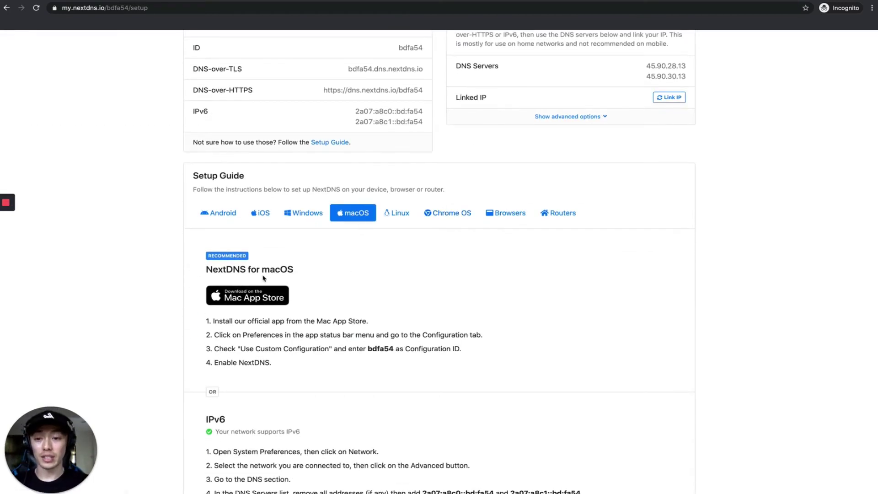
scroll(289, 402, "down", 2)
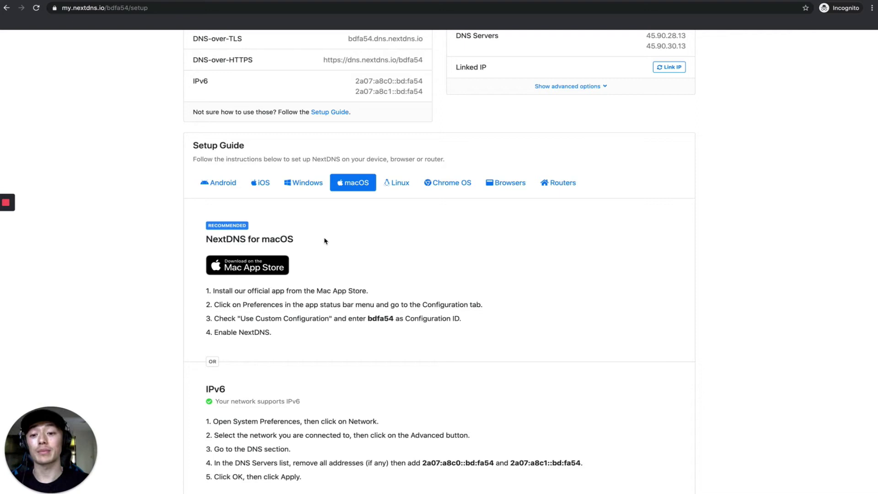
scroll(325, 240, "down", 5)
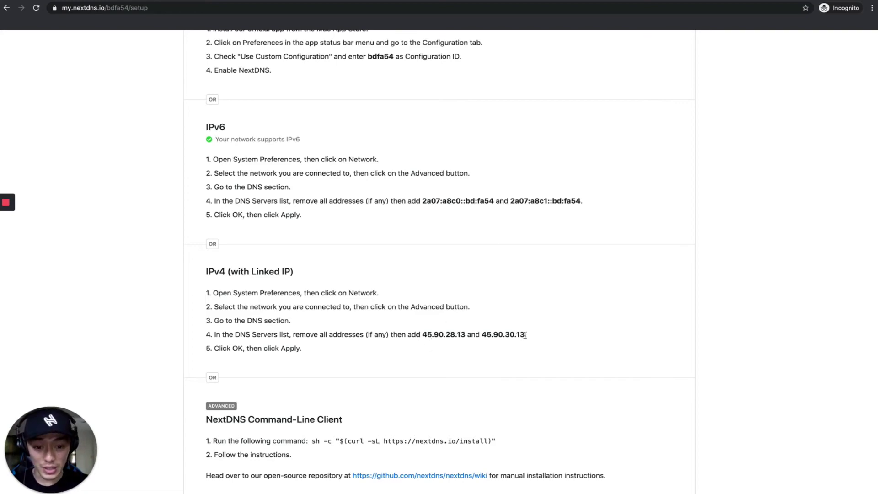
Step: Open the Wi-Fi network's advanced DNS settings in System Preferences
key("ctrl+Left")
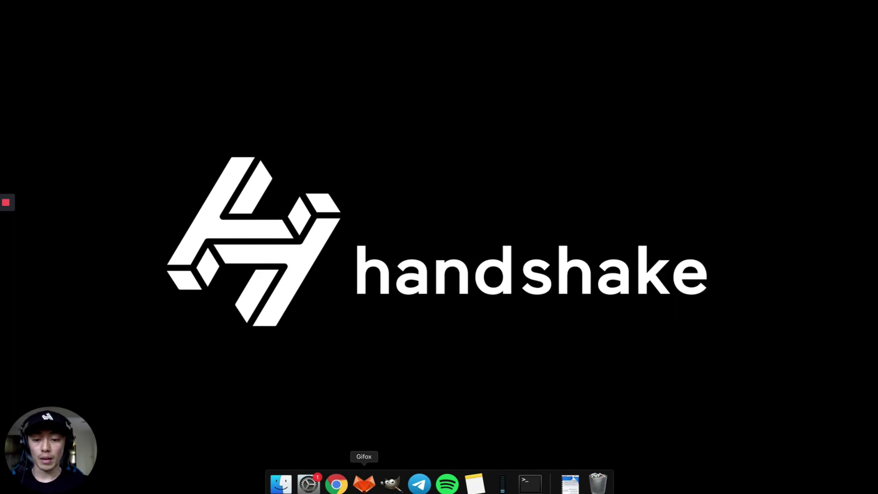
left_click(316, 487)
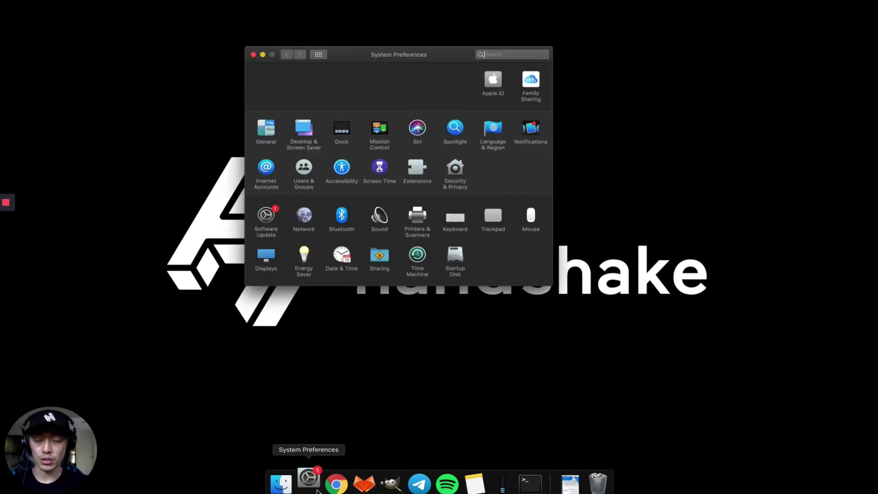
left_click(305, 217)
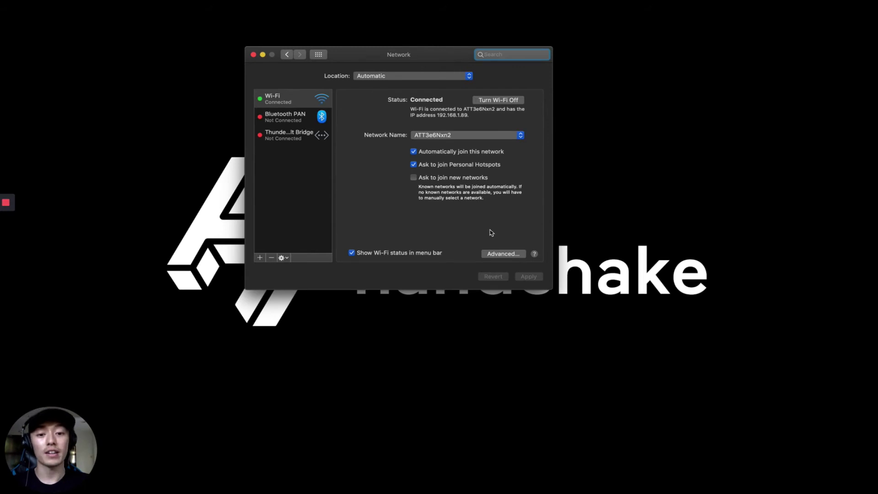
left_click(503, 254)
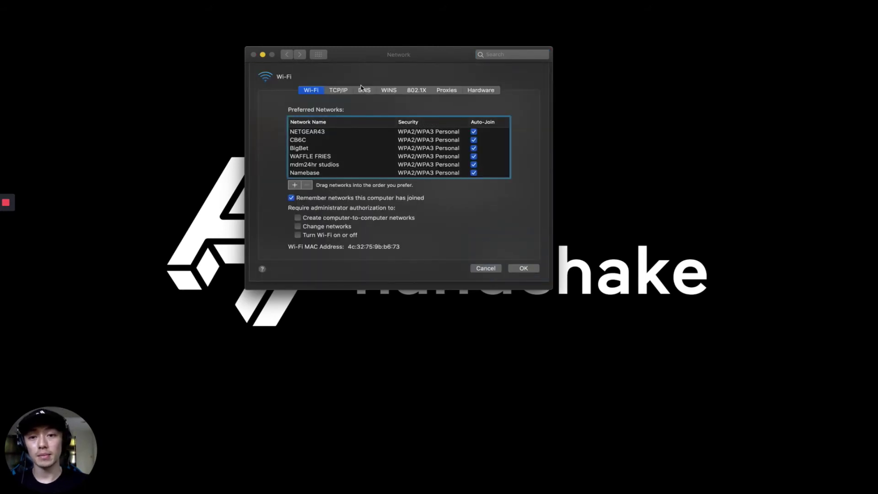
left_click(367, 93)
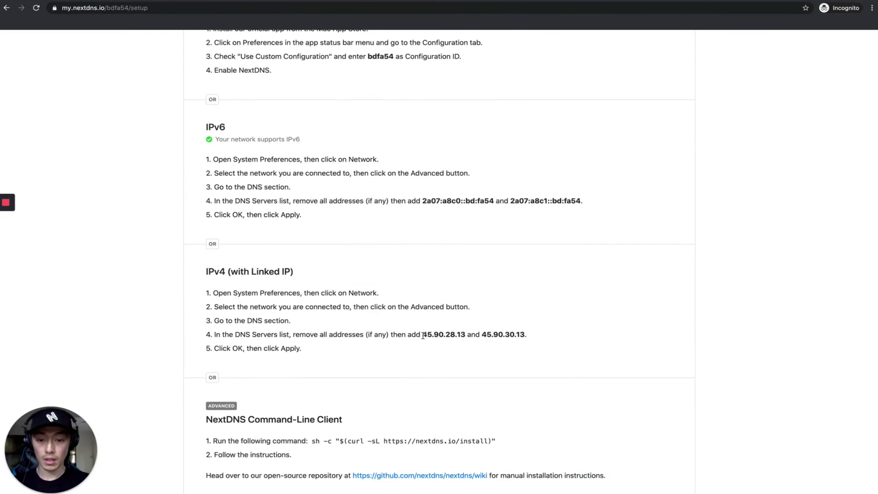
Step: Add DNS servers 45.90.28.13 and 45.90.30.13 copied from NextDNS, then confirm and apply
left_click_drag(423, 337, 466, 337)
key("super+c")
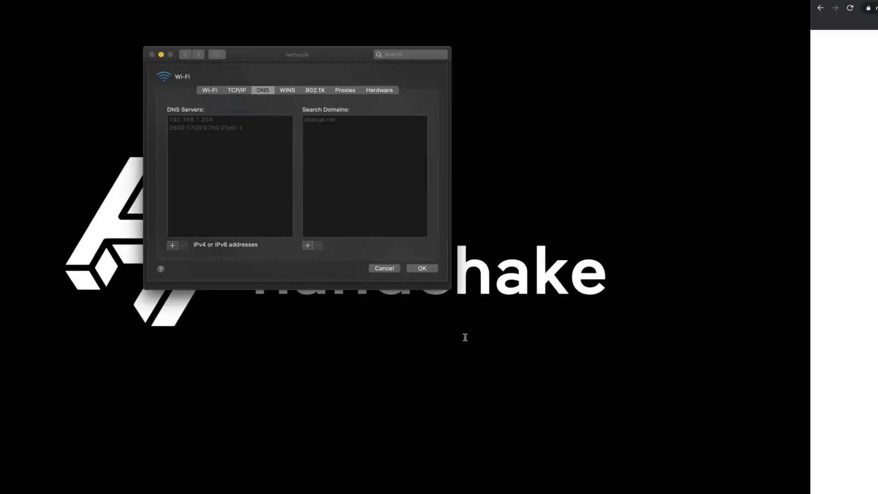
left_click(274, 245)
key("super+v")
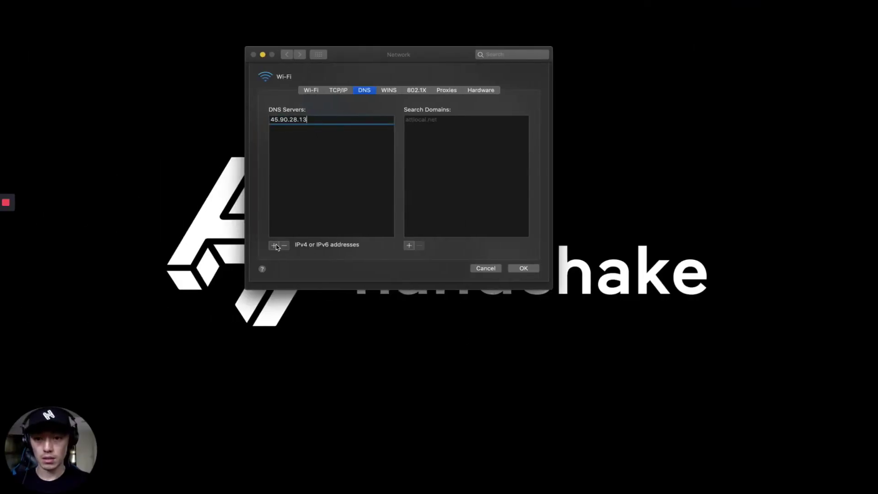
key("Return")
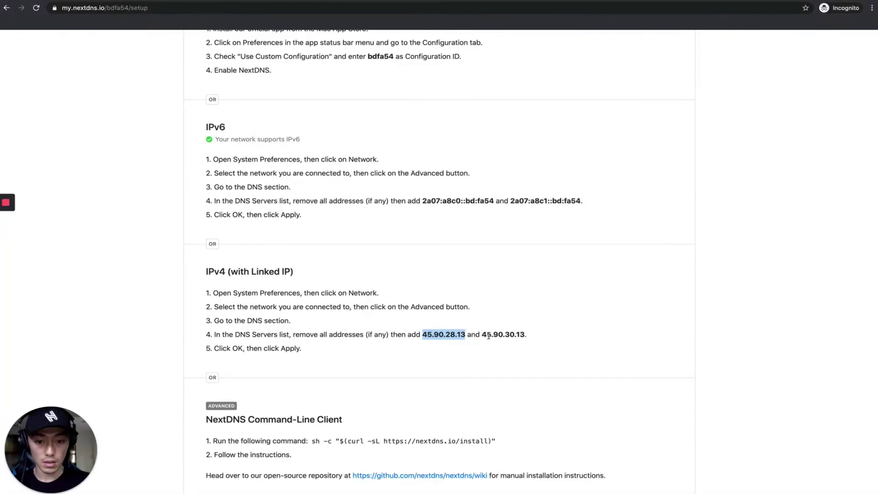
left_click(485, 335)
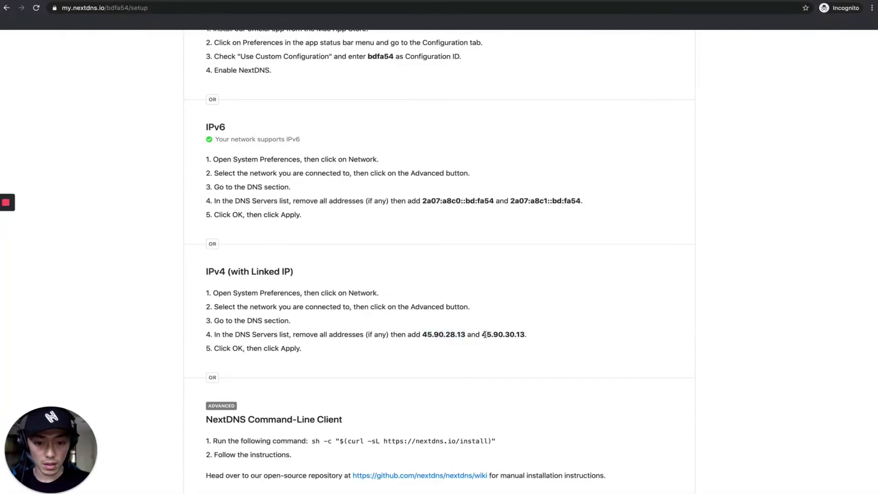
left_click_drag(483, 335, 523, 335)
key("super+c")
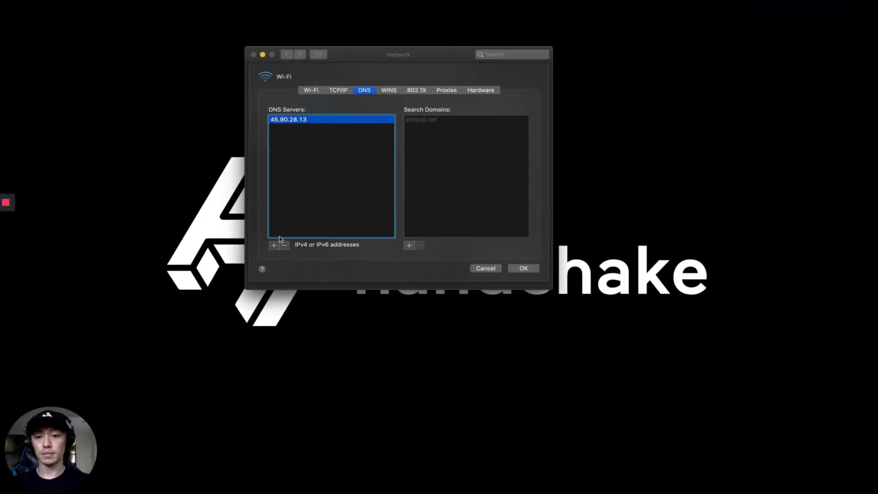
left_click(274, 245)
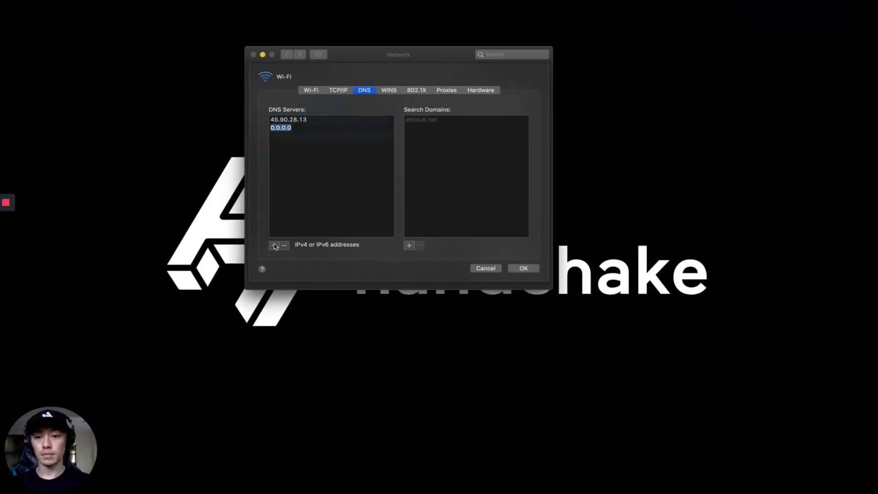
key("super+v")
key("Return")
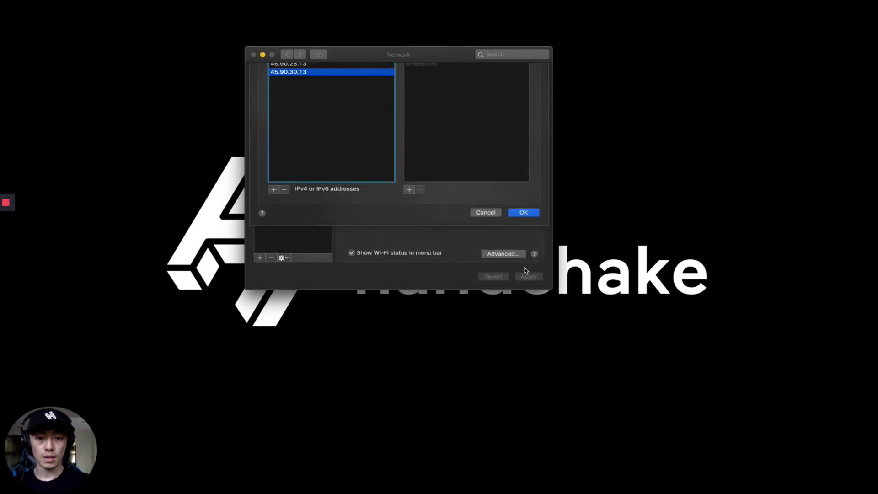
left_click(526, 269)
left_click(536, 276)
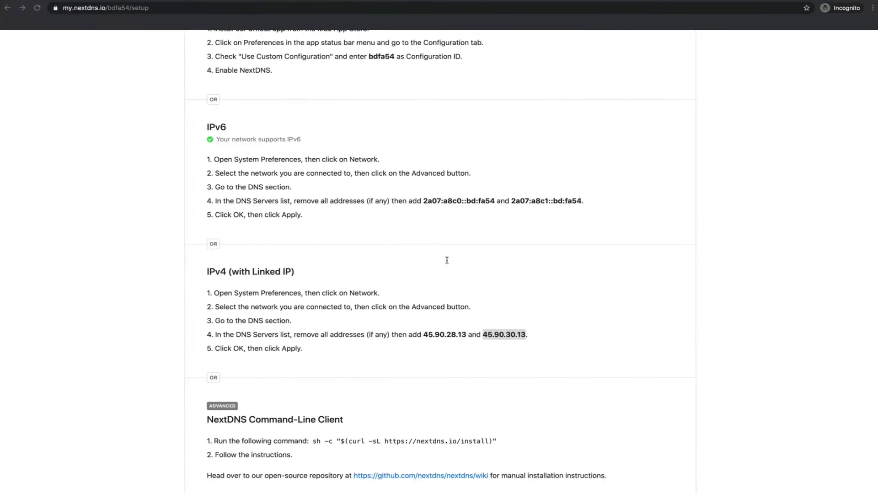
Step: Reload NextDNS, link this device's IP, and enable Resolve Handshake domains in Settings
key("super+r")
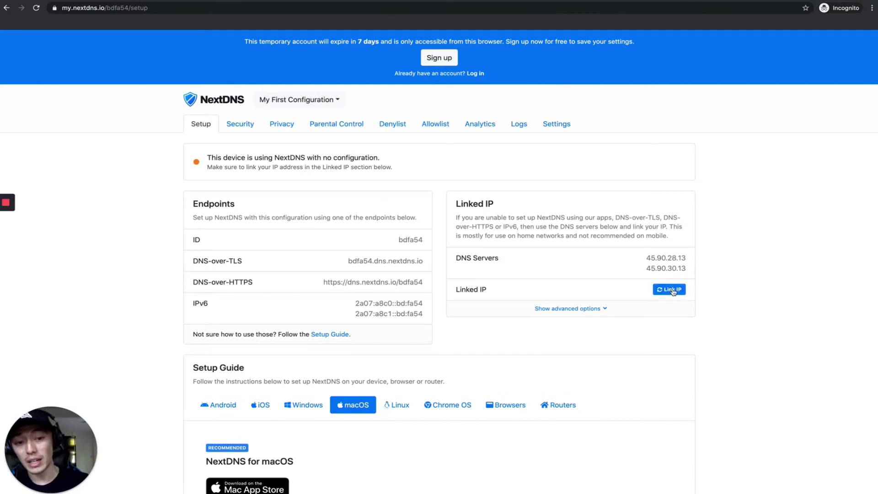
left_click(672, 290)
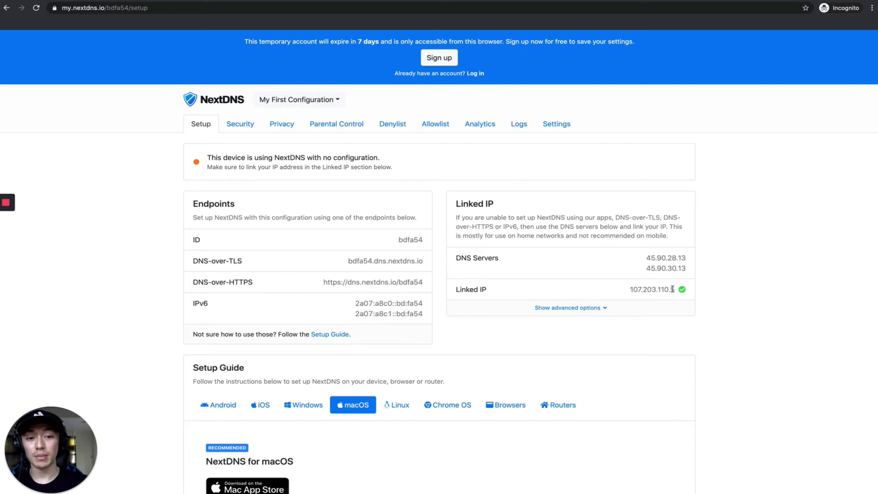
left_click(555, 124)
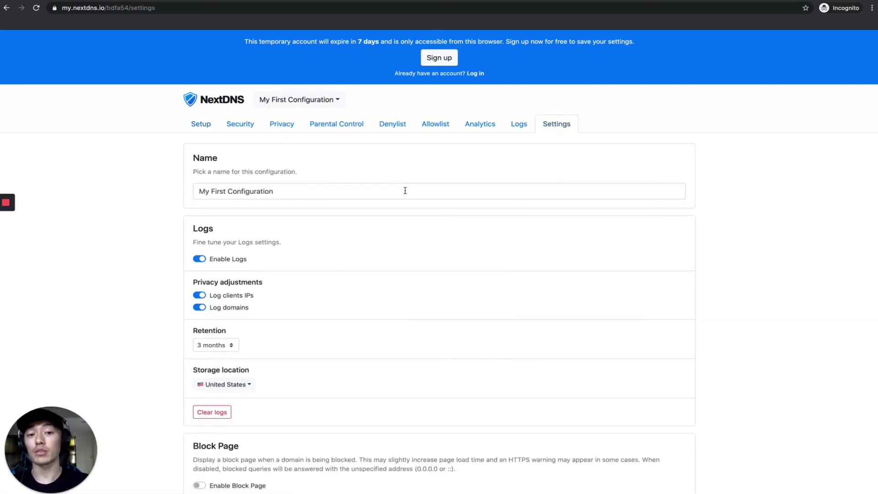
scroll(464, 219, "down", 10)
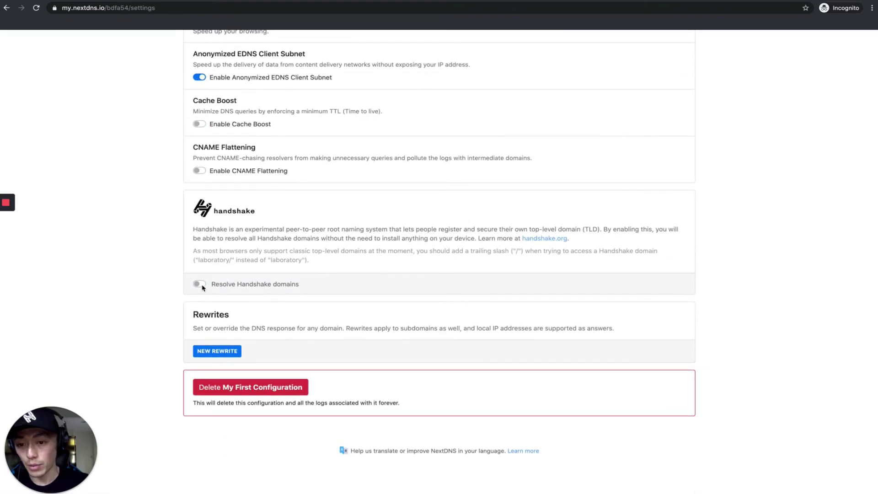
left_click(201, 285)
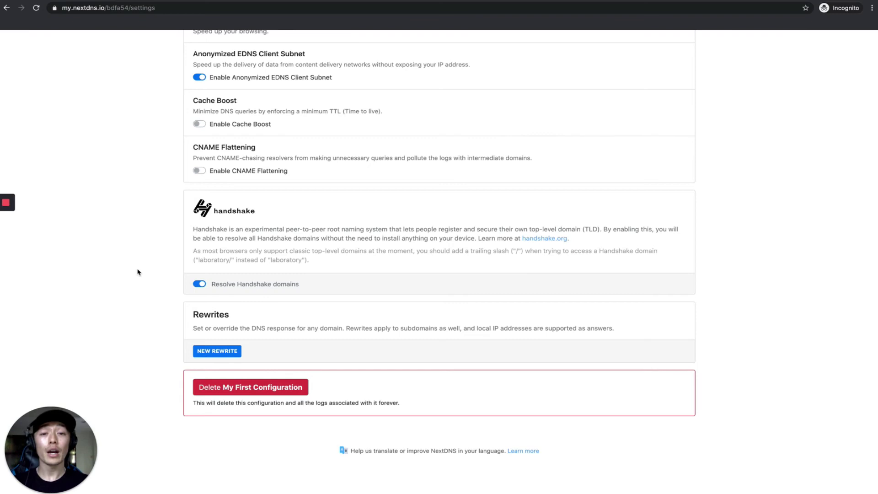
key("super+l")
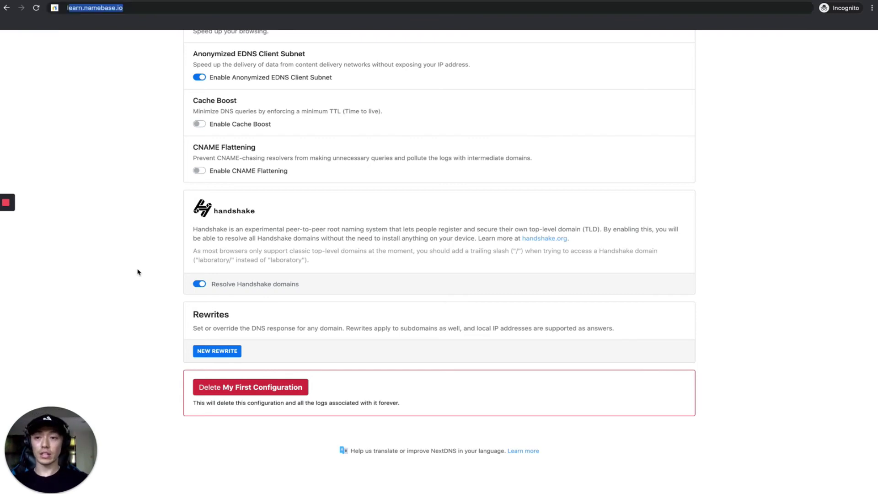
type("linkedin.john")
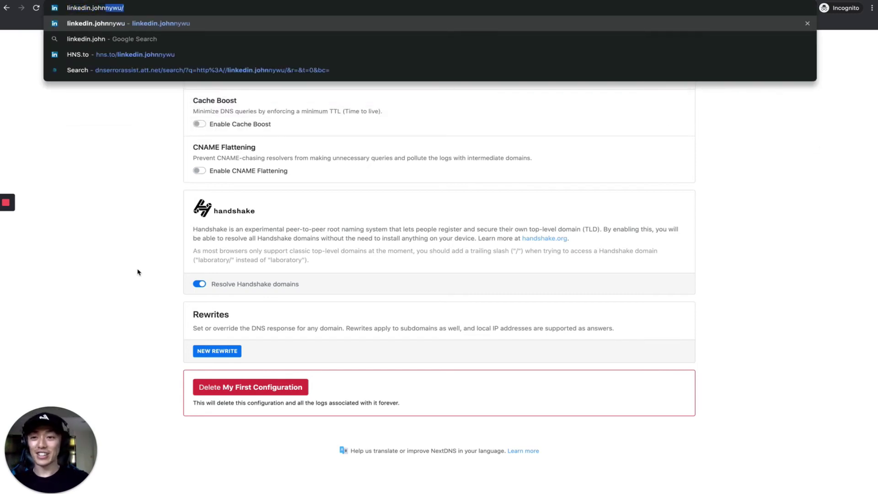
type("nywu/")
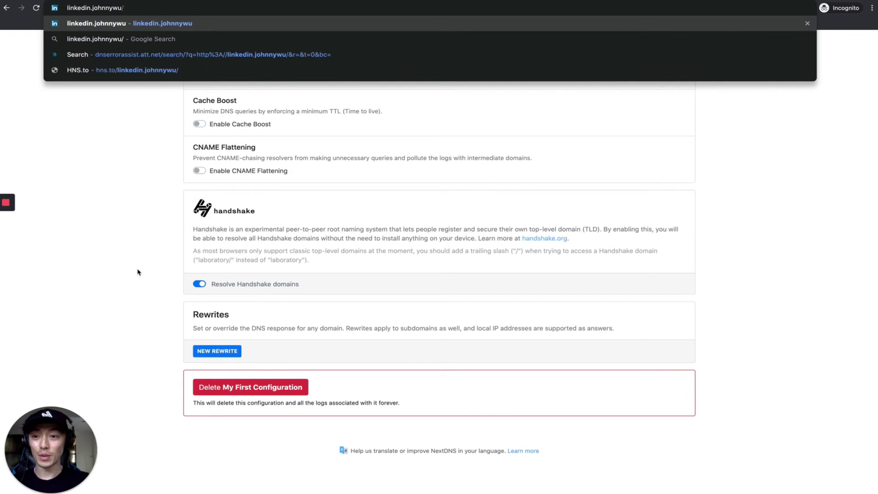
key("Return")
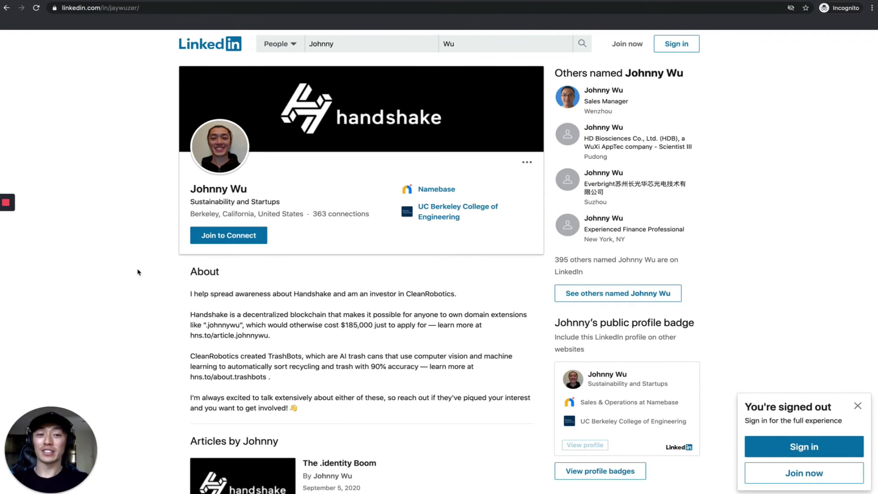
Step: Select the current page address and switch back to the browser window
key("super+l")
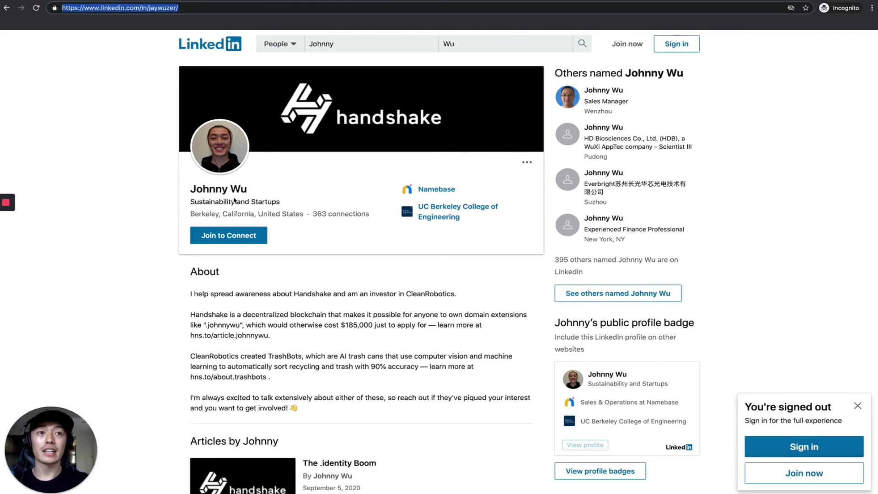
key("super+Tab")
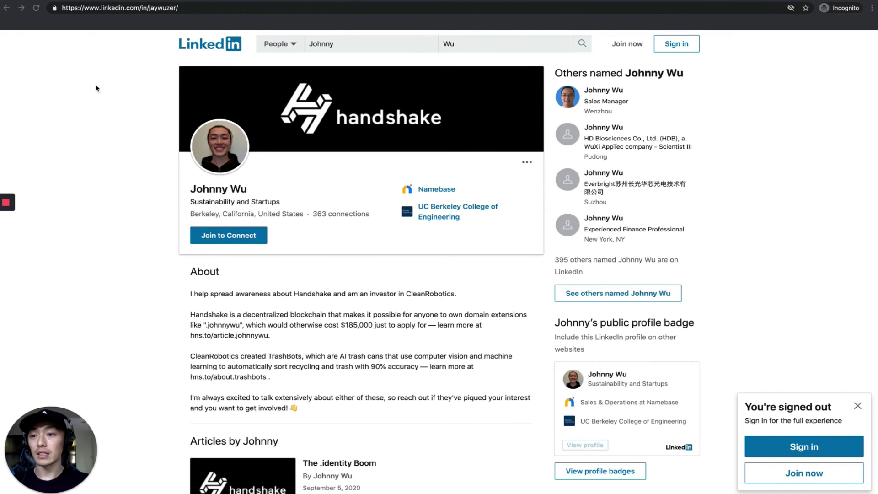
key("super+Tab")
Step: Replace the address with the 🤝 emoji plus '/' to load the Hello, Handshake World! page
type("🤝")
type("/")
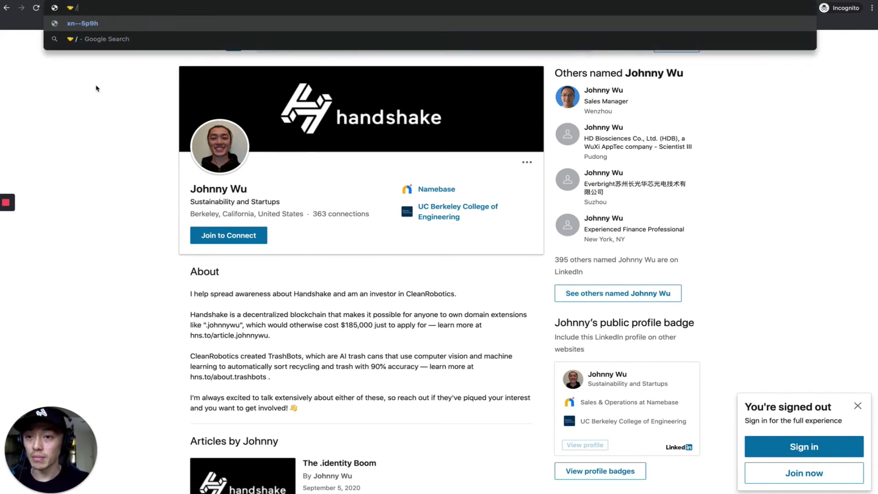
key("Return")
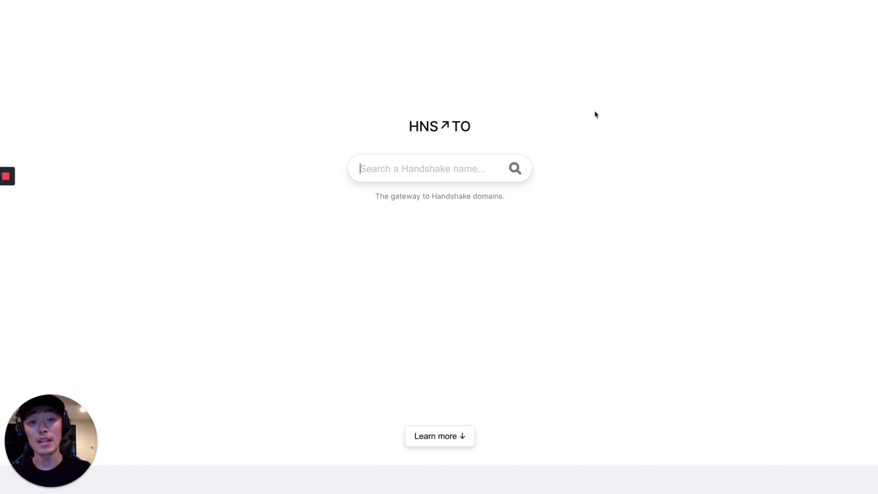
Step: Enter community.nb into the HNS.to Handshake name search field
type("community.")
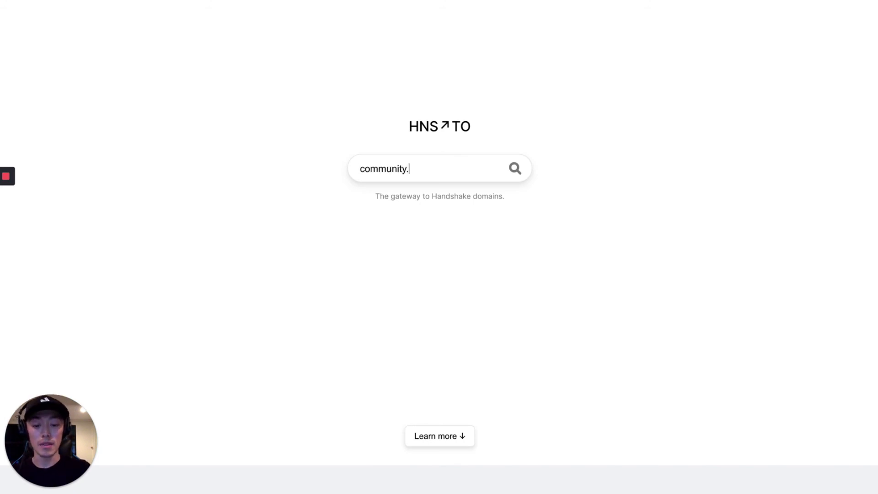
type("nb")
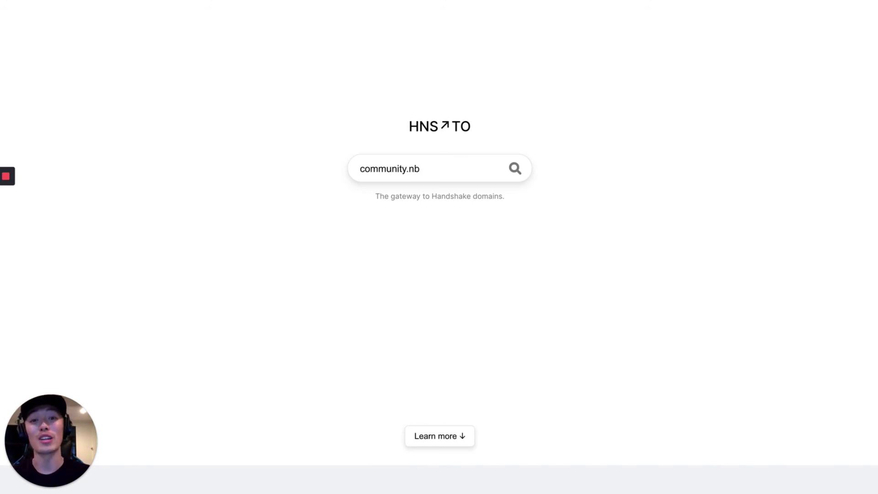